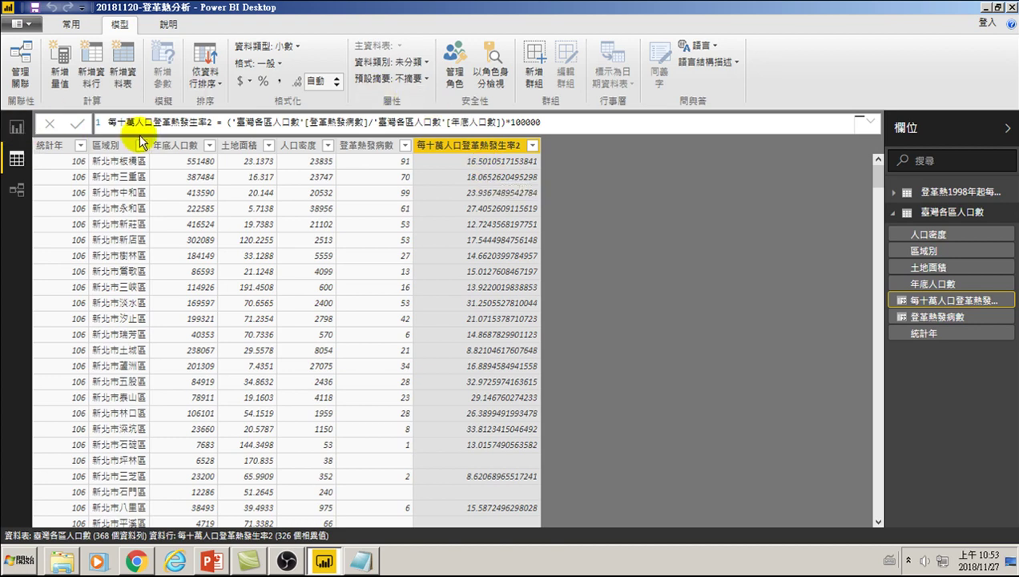
click(29, 131)
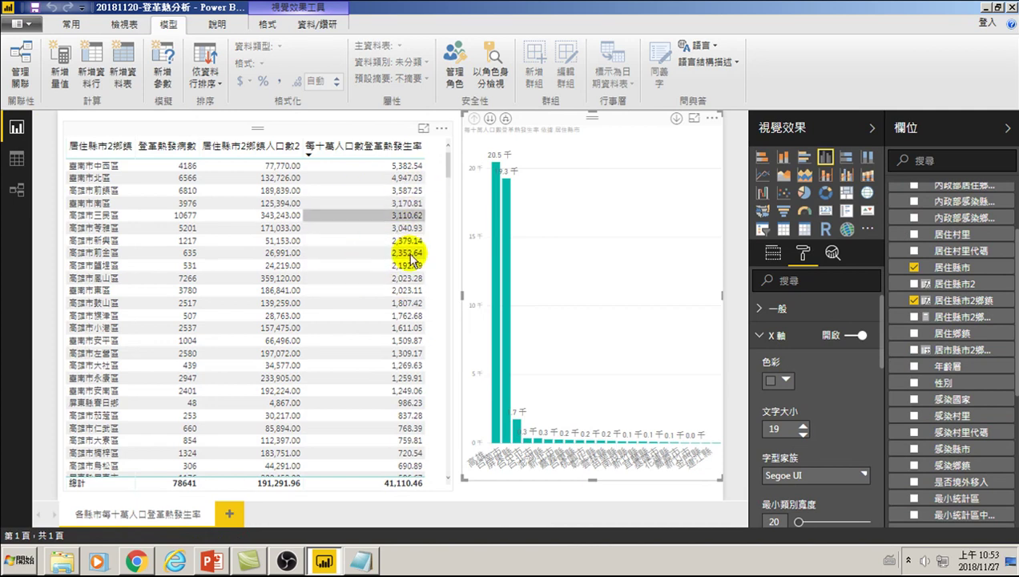
click(14, 164)
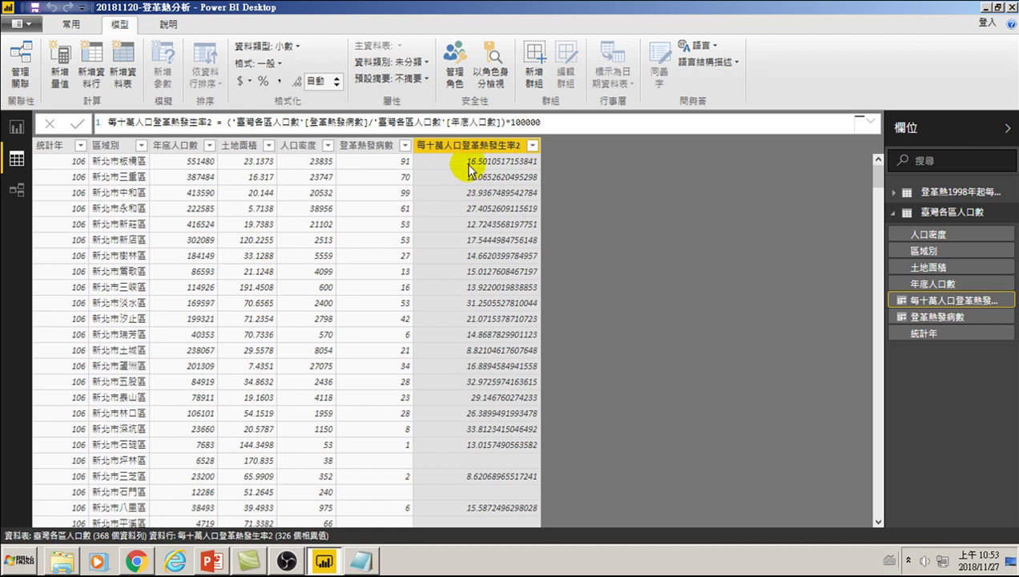
Add a new calculated column to the 臺灣各區人口數 table and clear its default name.
right_click(929, 283)
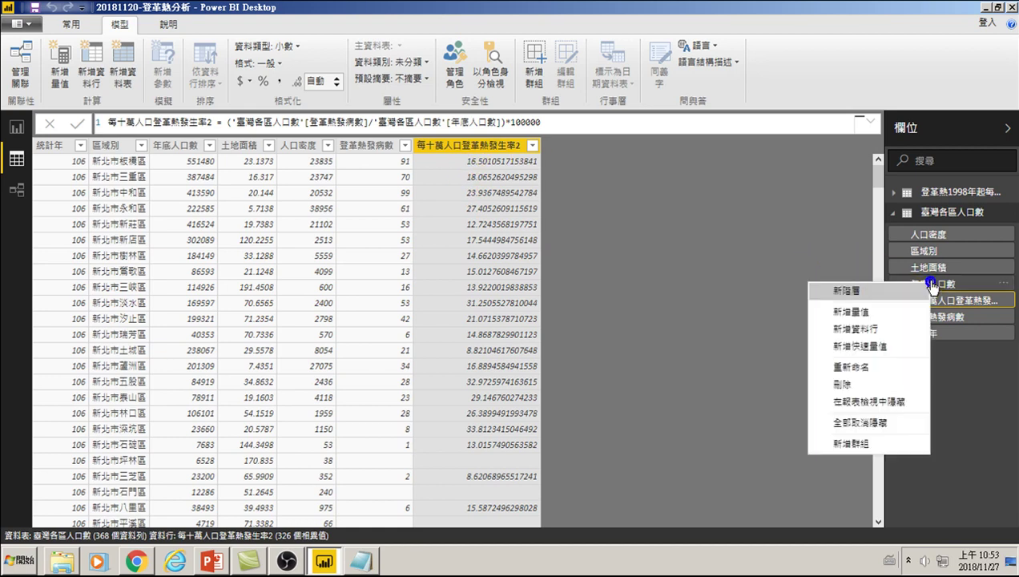
click(844, 328)
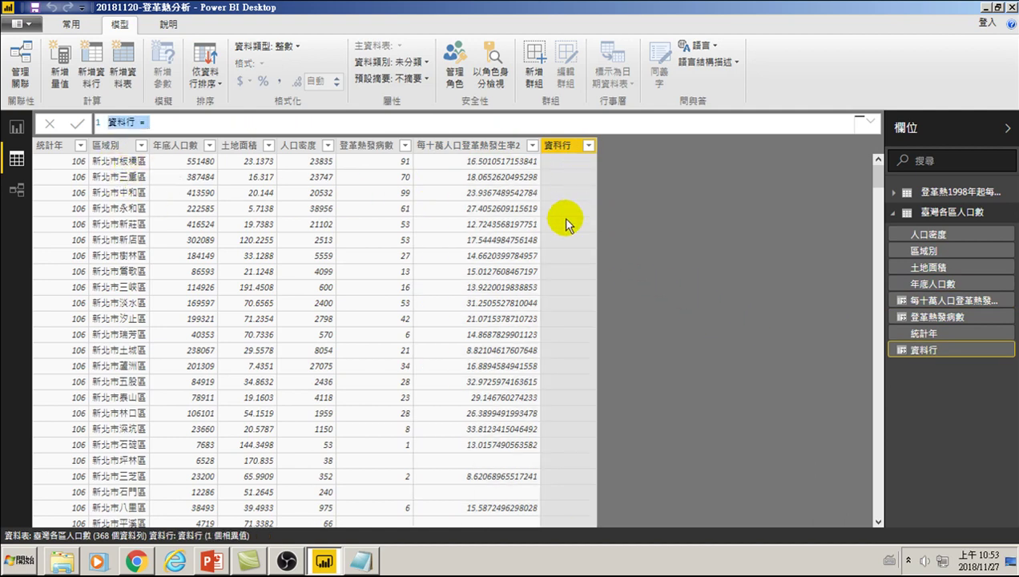
click(176, 118)
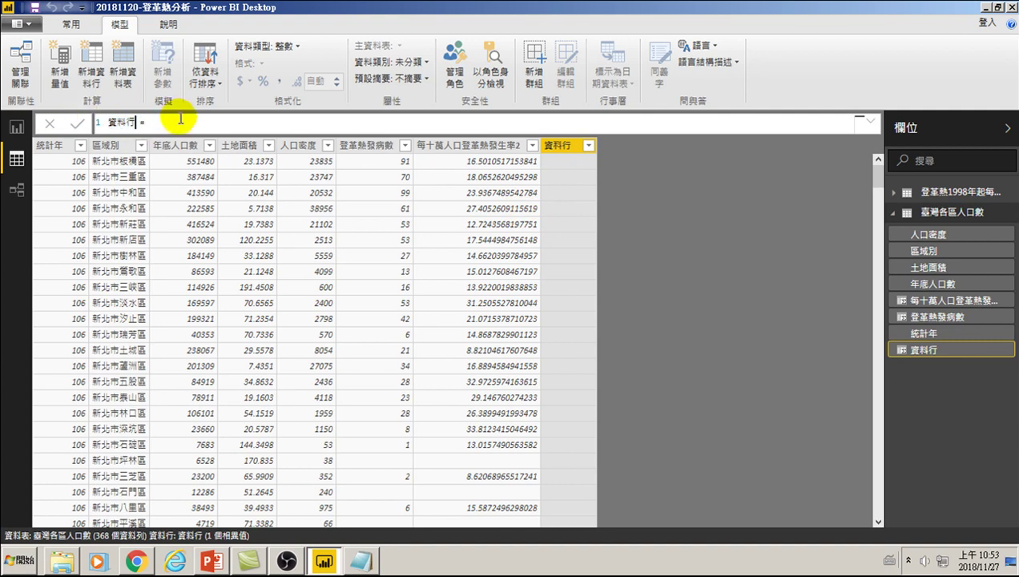
key(BackSpace)
key(BackSpace)
Name the column 登革熱發生率名次 and begin its formula with '= R'.
key(ctrl+shift)
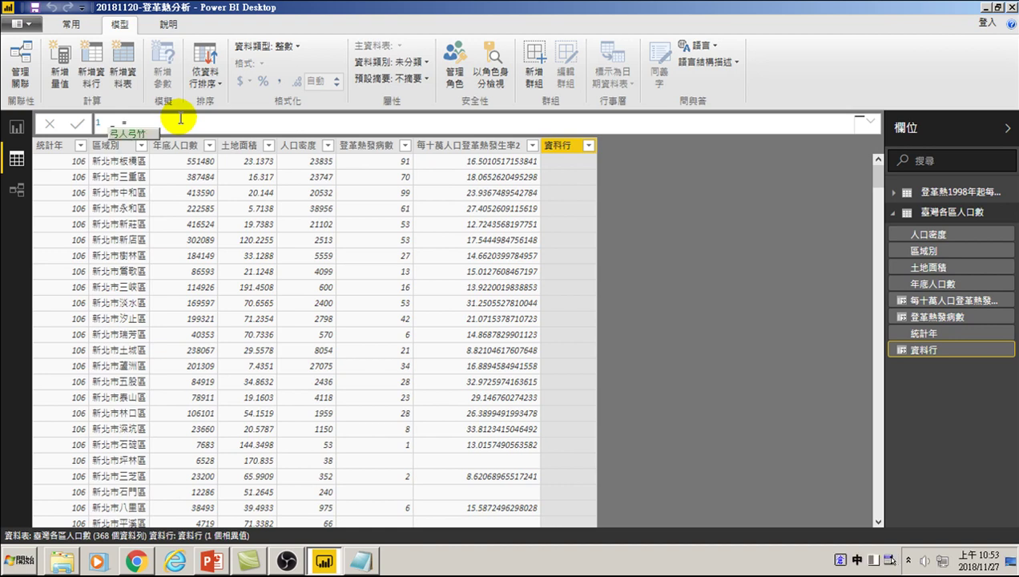
text(發)
key(space)
key(BackSpace)
text(bno)
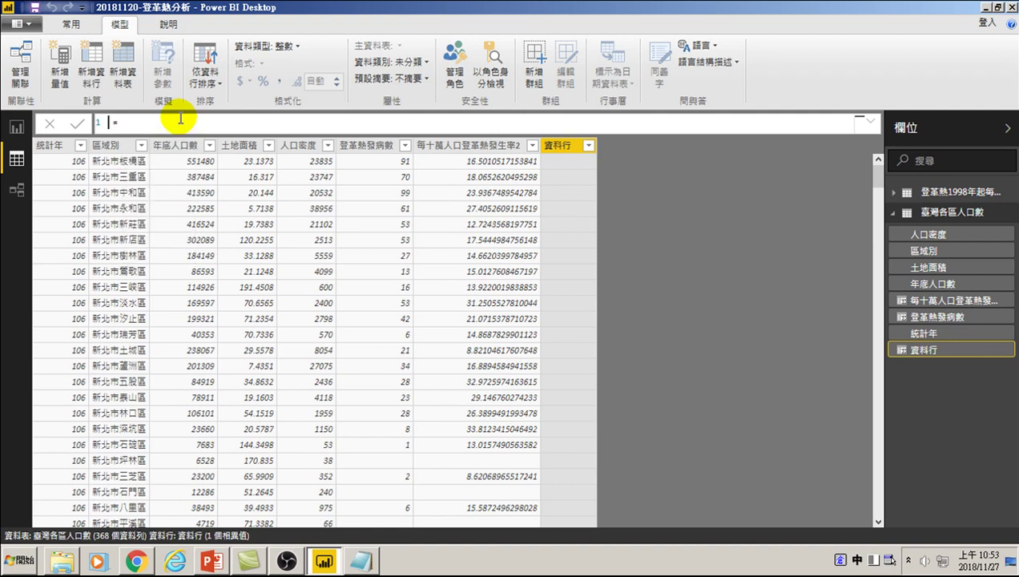
text(登革熱發生 )
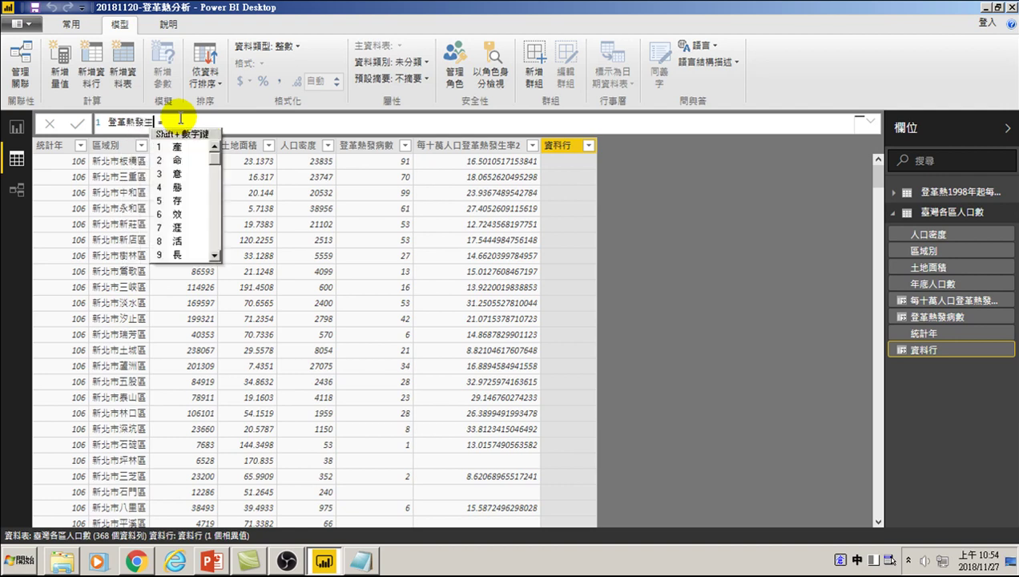
text(率)
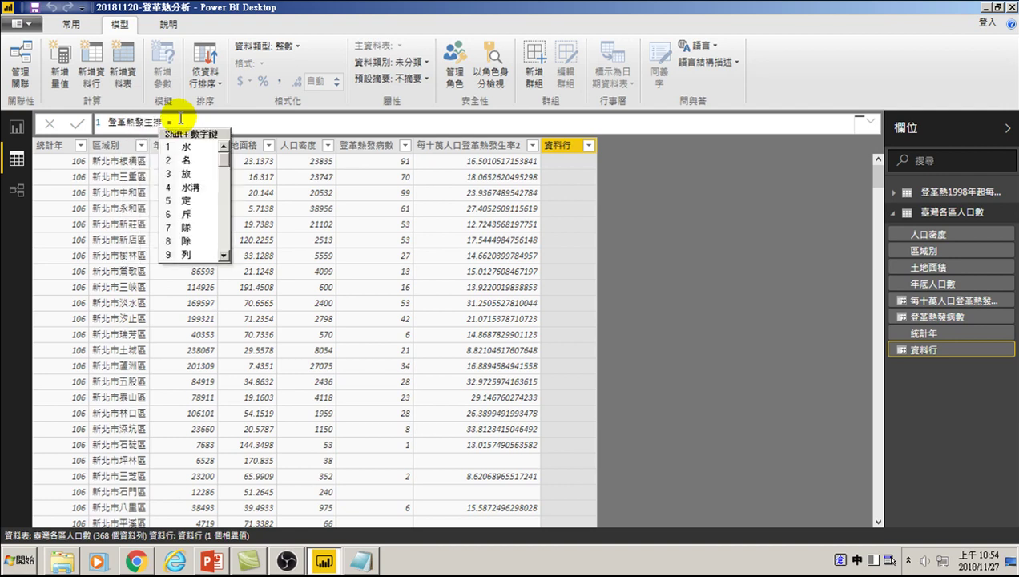
key(BackSpace)
text(率)
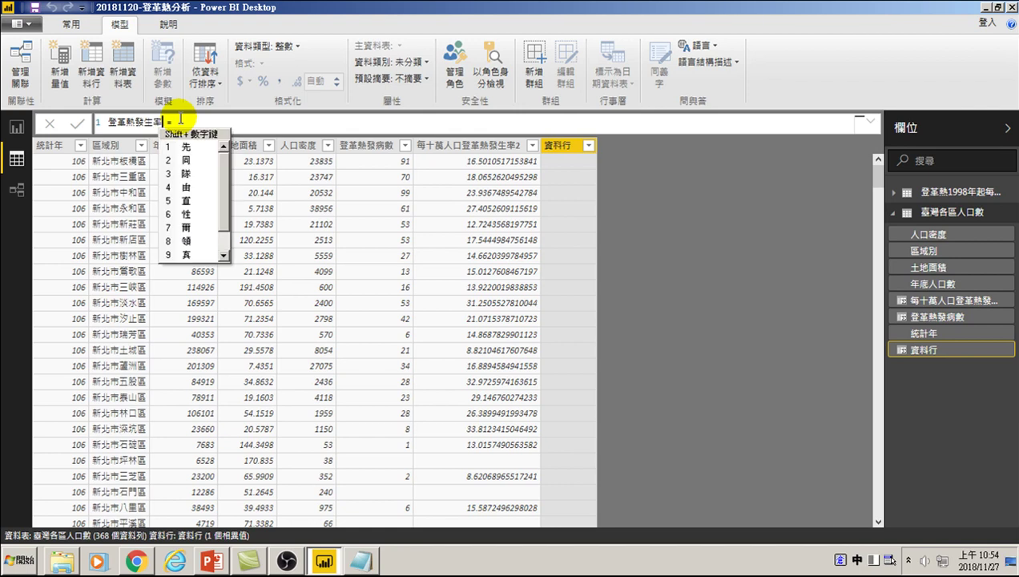
text(名次 = )
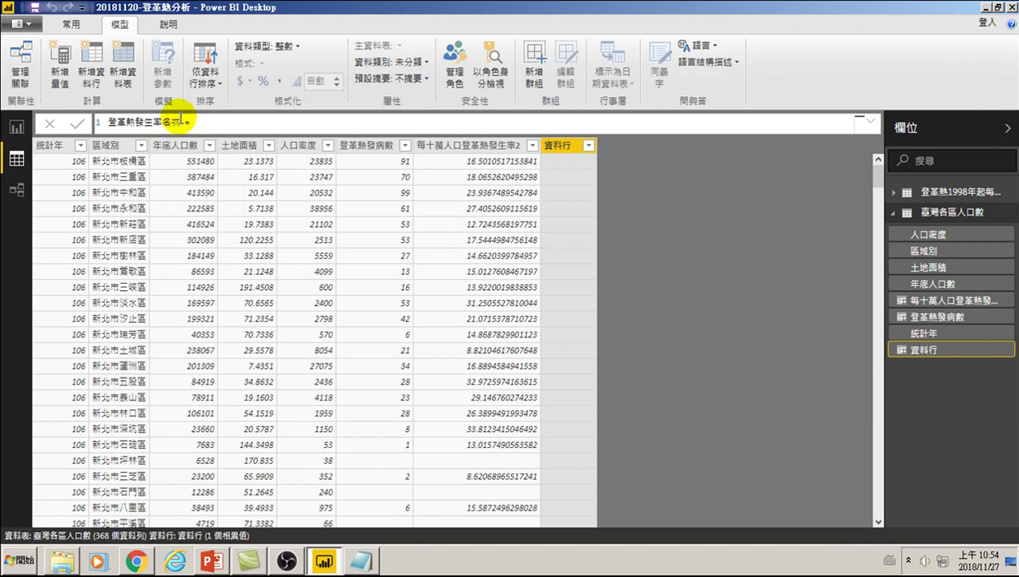
text(R)
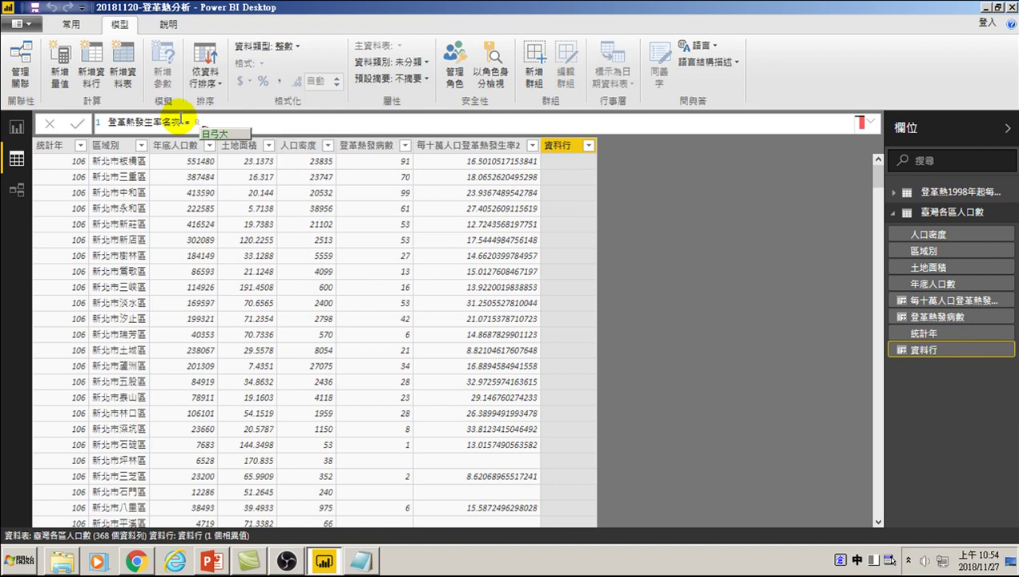
Complete 'Ran' to RANKX( from the autocomplete suggestions.
key(ctrl+space)
text(an)
key(Down)
key(Down)
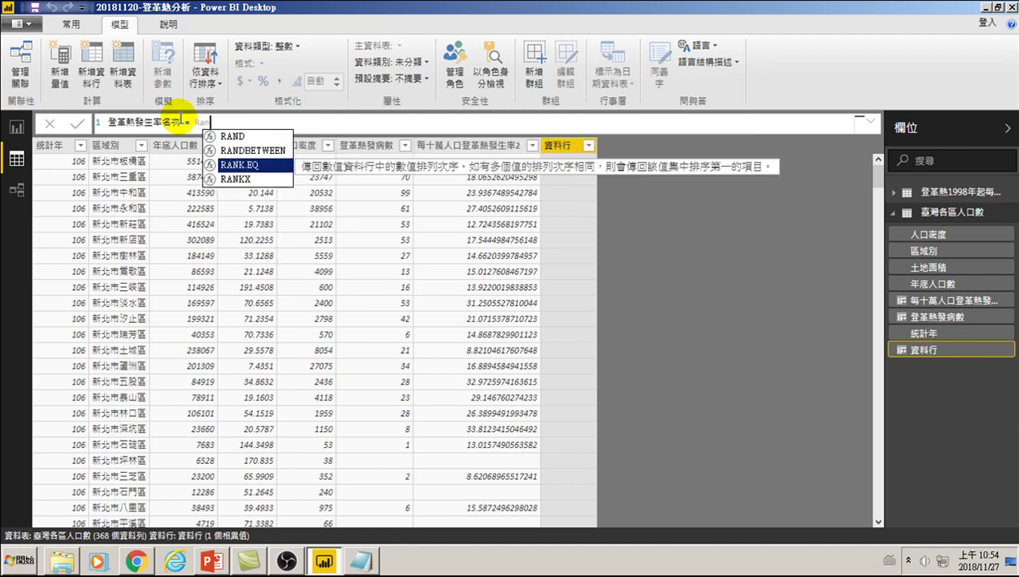
key(Down)
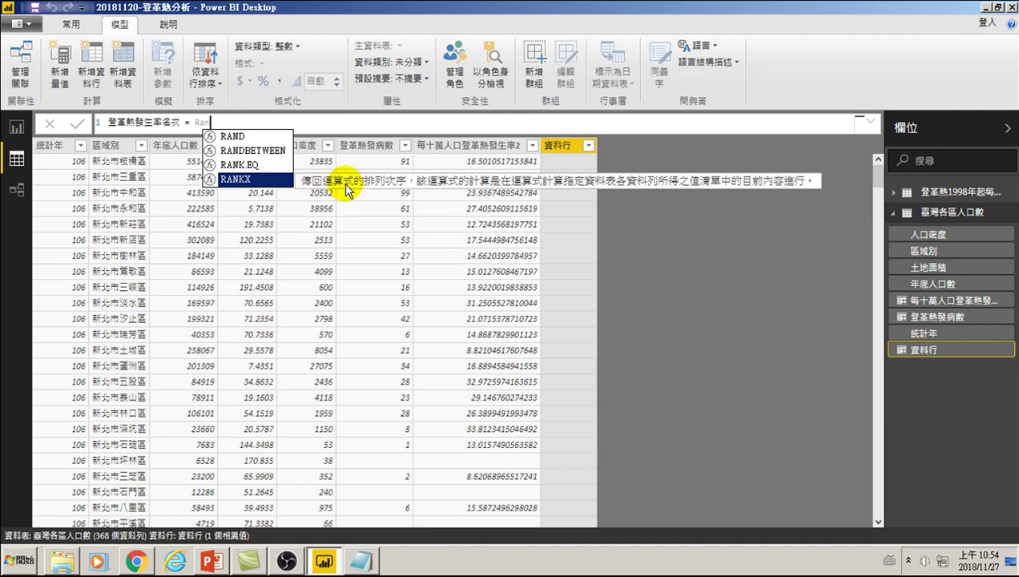
key(Tab)
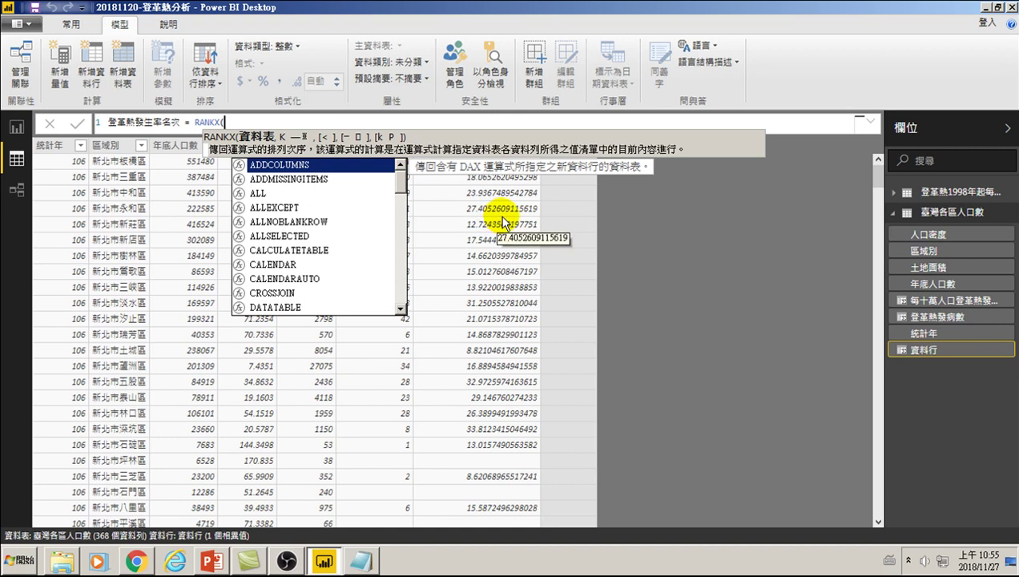
Try '臺灣各區人口數' as RANKX's first argument, then remove it to redo it.
text(')
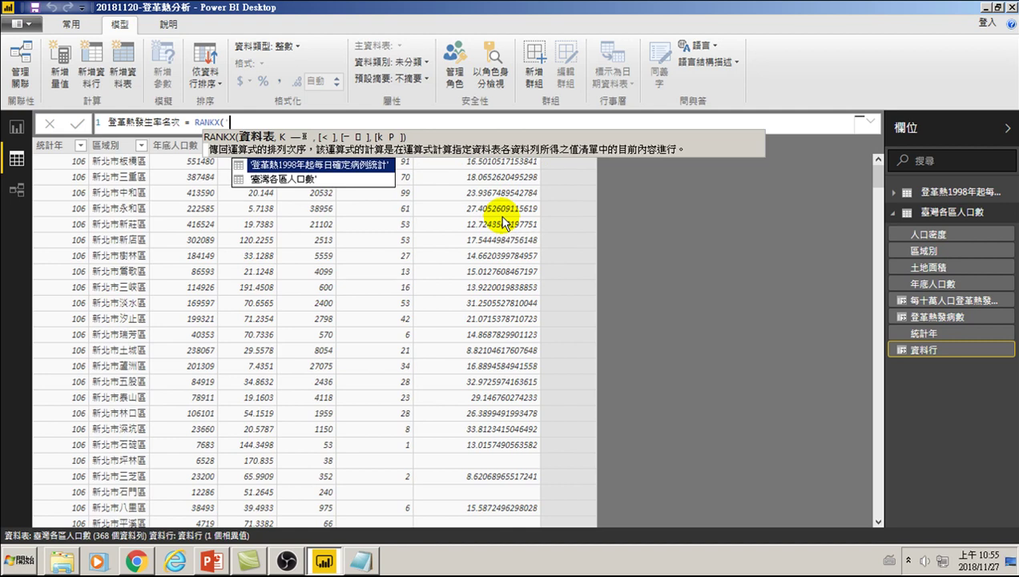
key(Down)
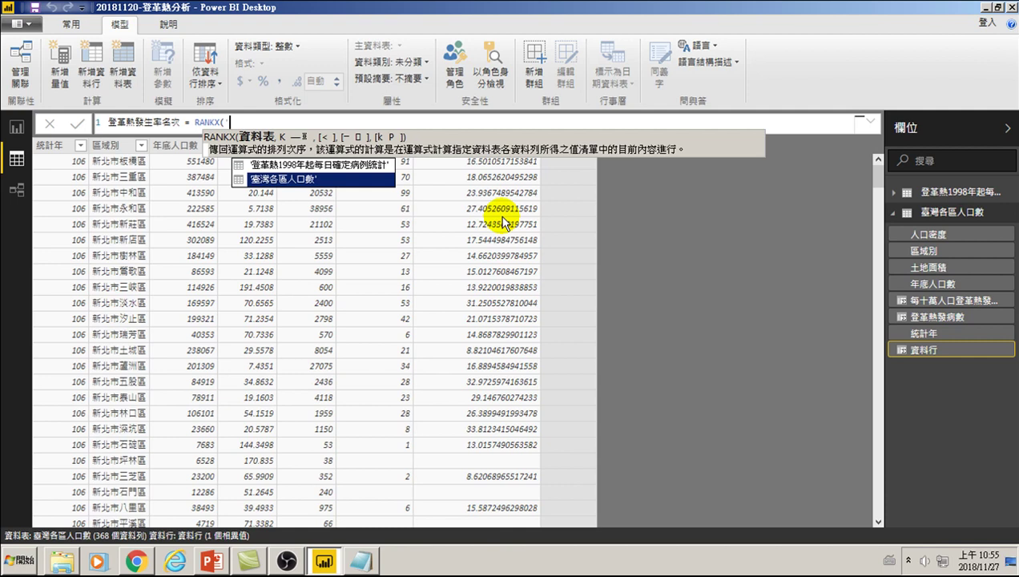
key(Tab)
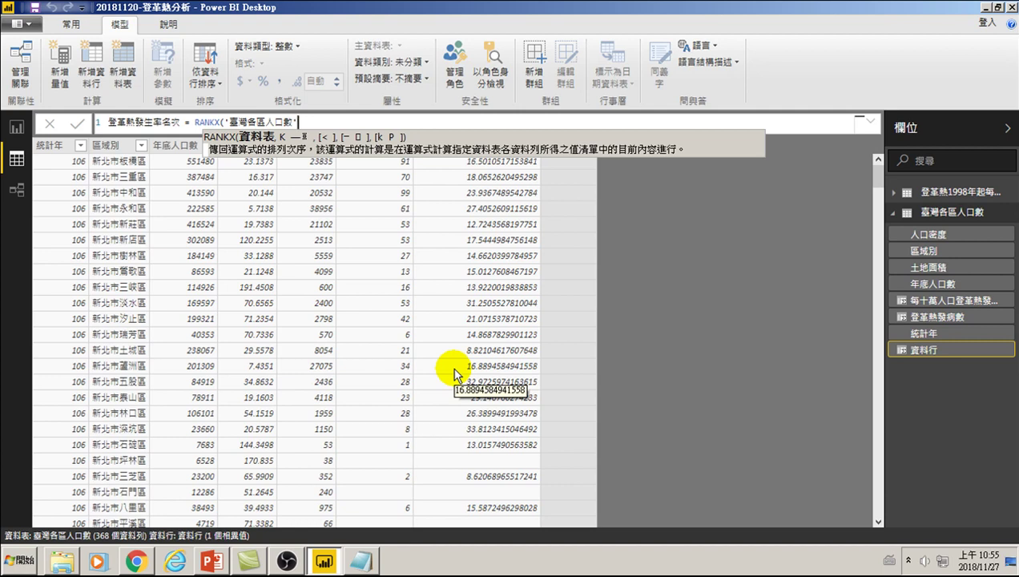
key(BackSpace)
key(BackSpace)
key(BackSpace)
key(BackSpace)
key(BackSpace)
key(BackSpace)
key(BackSpace)
key(BackSpace)
key(BackSpace)
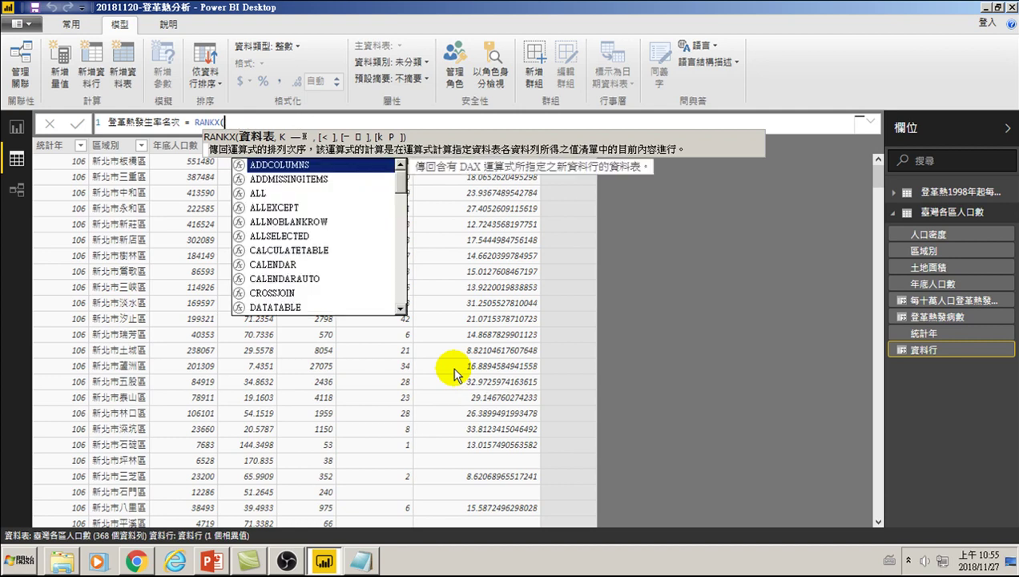
Set RANKX's first argument to ALL('臺灣各區人口數').
key(Down)
key(Down)
key(Tab)
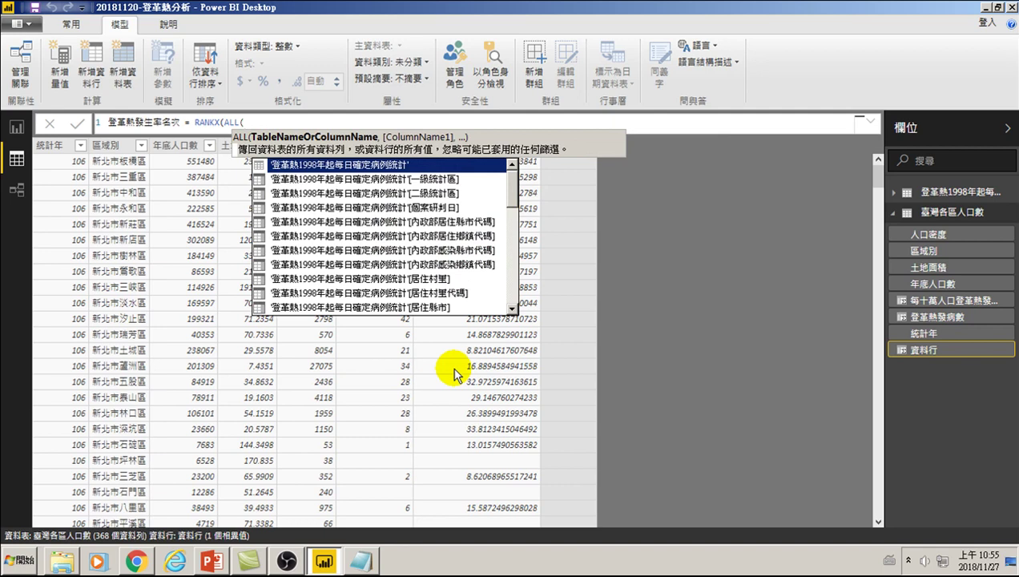
key(Down)
key(Down)
key(Down)
key(Down)
key(Down)
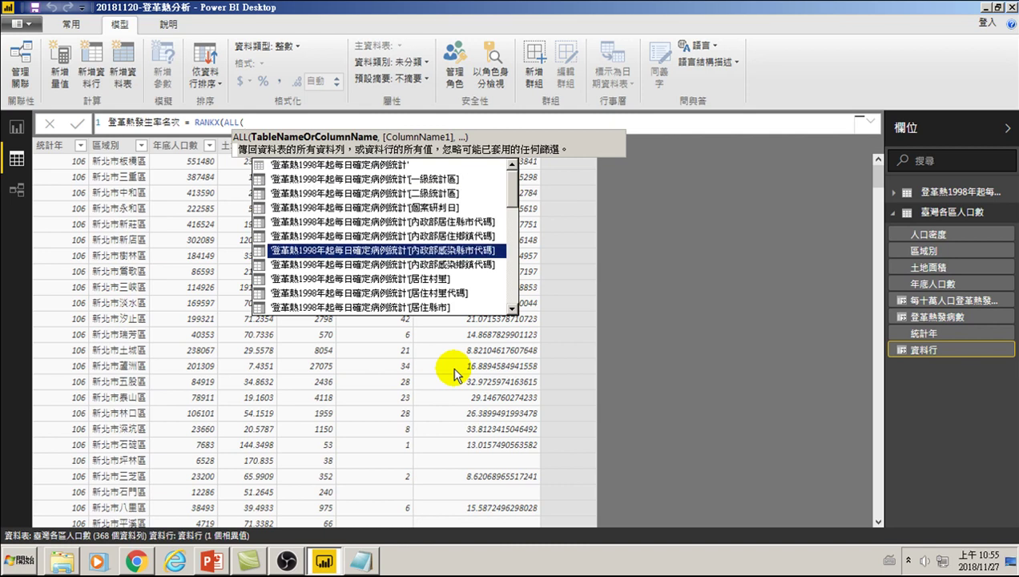
key(Down)
key(Down)
key(Down)
key(Down)
key(Down)
key(Down)
key(Down)
key(Down)
key(Down)
key(Down)
key(Down)
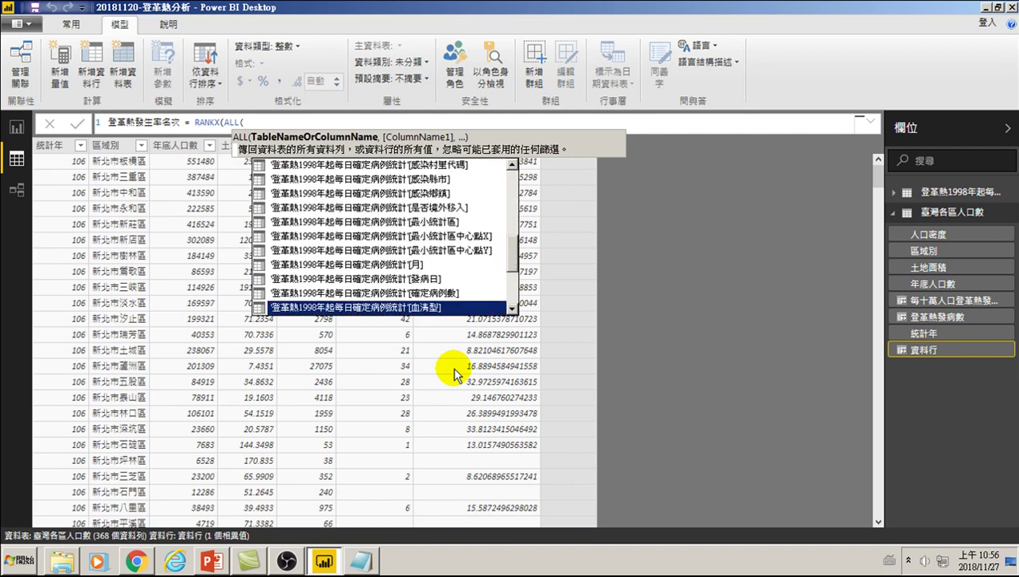
key(Down)
key(Down)
key(Down)
key(Down)
key(Down)
key(Up)
key(Up)
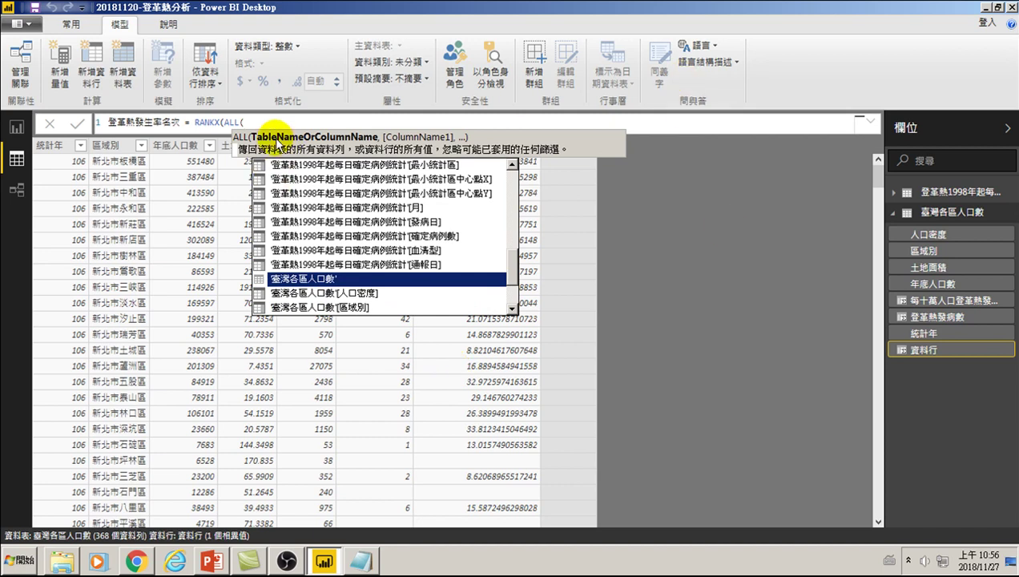
key(Tab)
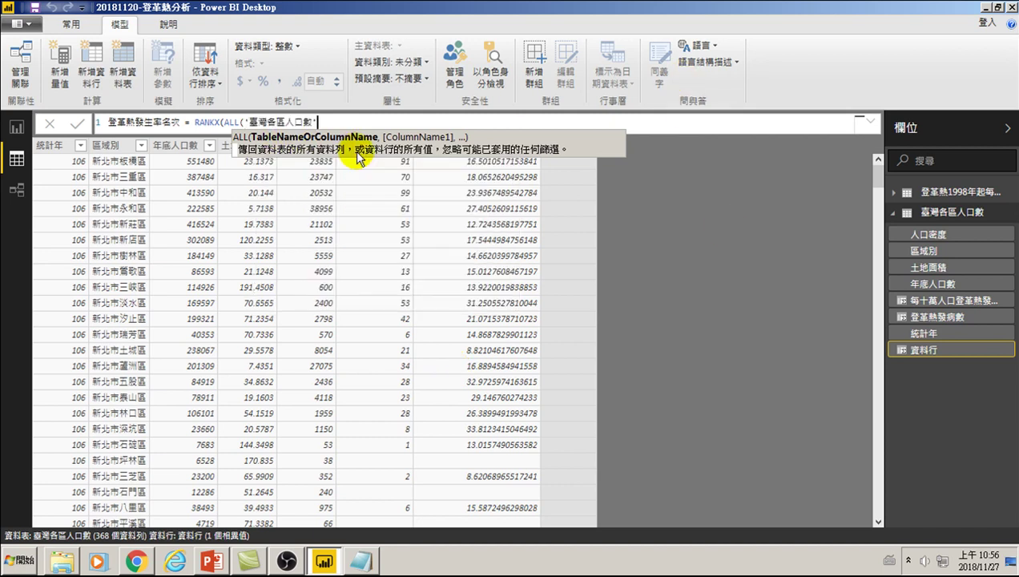
text())
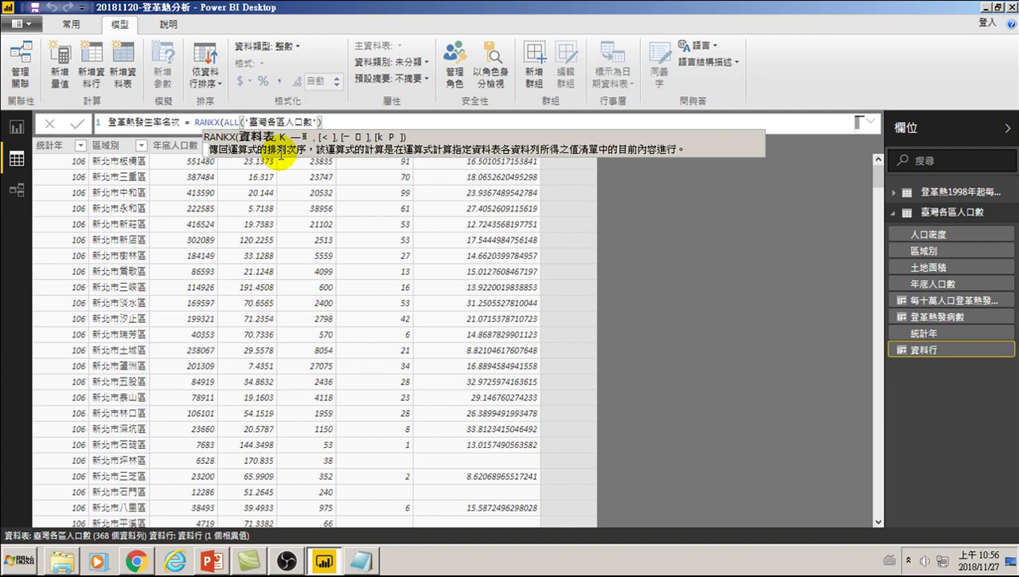
Add '臺灣各區人口數'[每十萬人口登革熱發生率2] as RANKX's second argument, followed by a comma.
text(,)
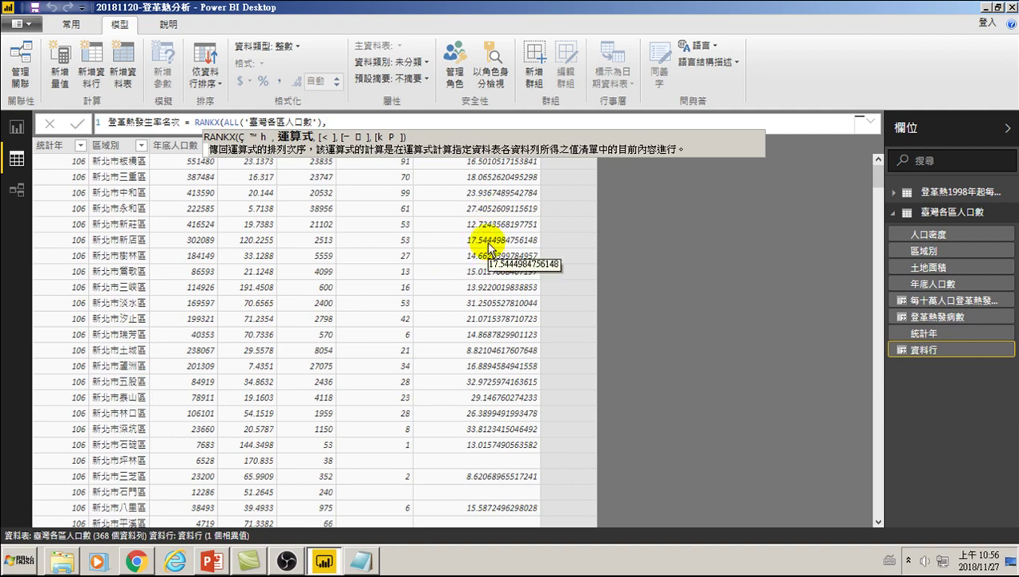
text(')
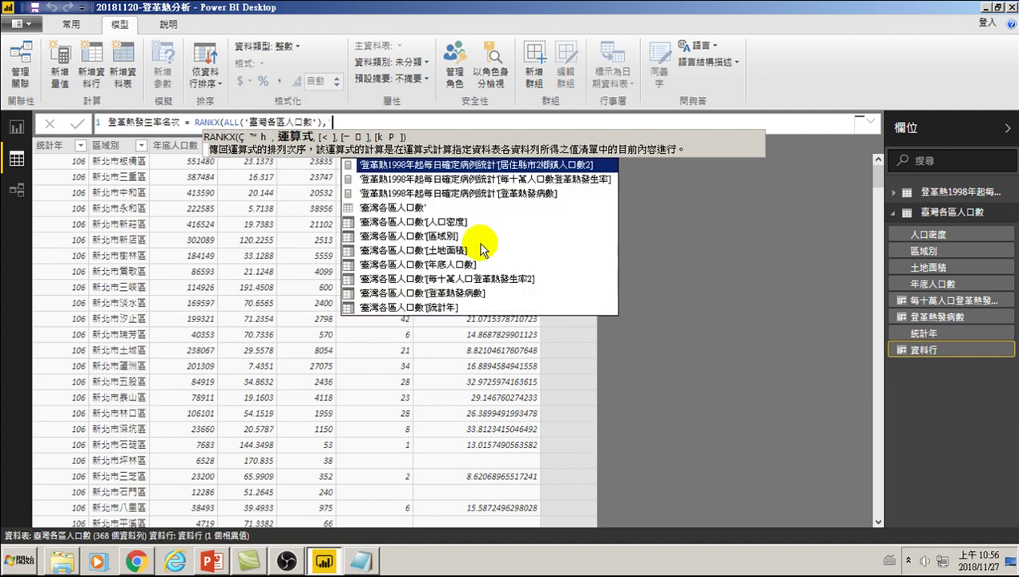
key(Down)
key(Down)
key(Down)
key(Down)
key(Down)
key(Down)
key(Down)
key(Down)
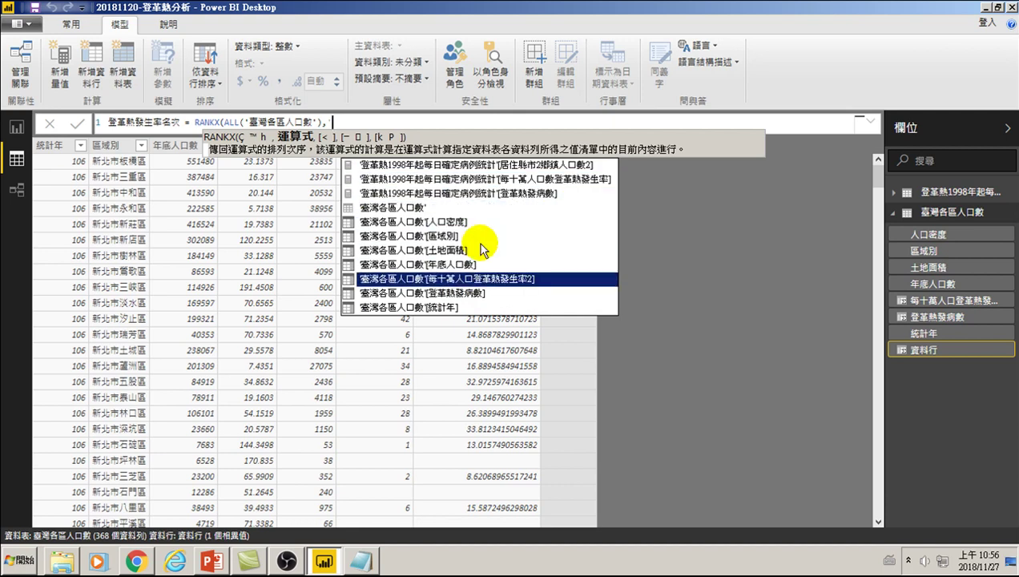
key(Down)
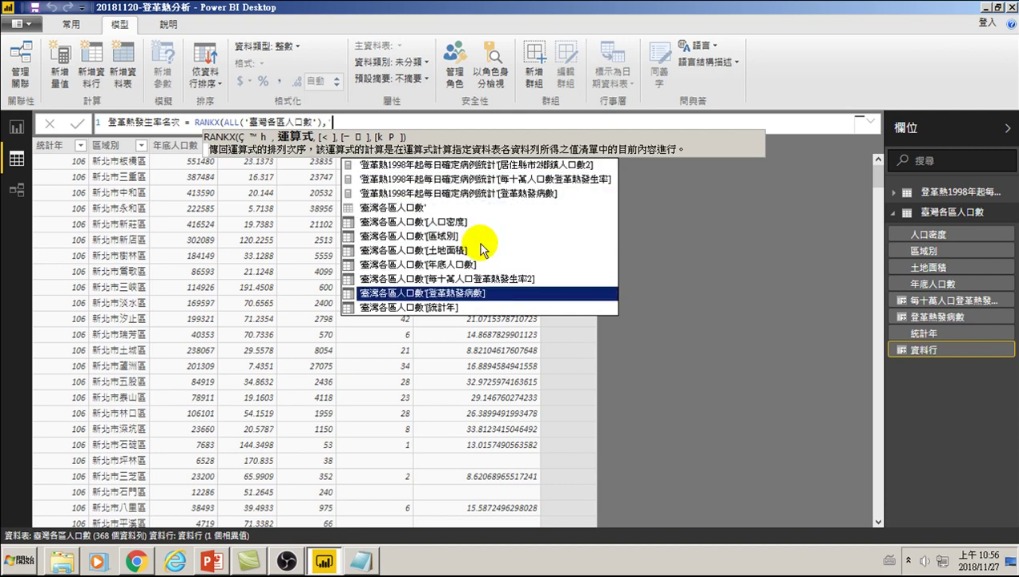
key(Up)
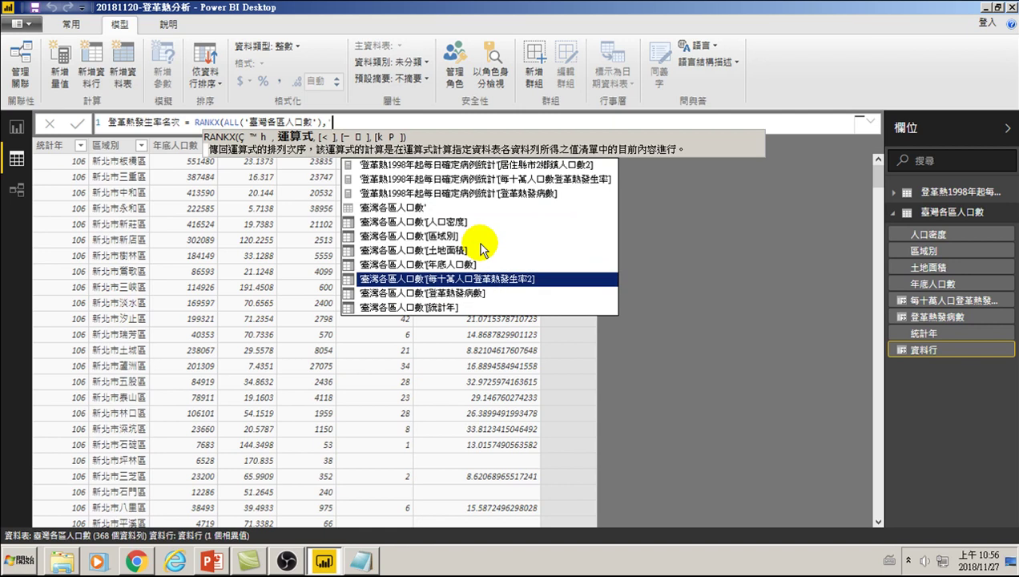
key(Tab)
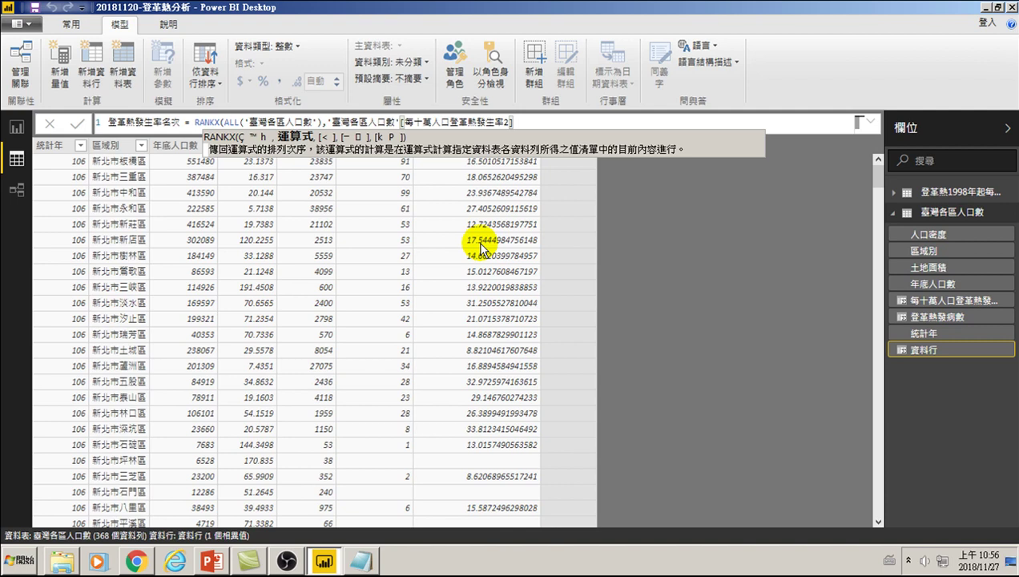
text(,)
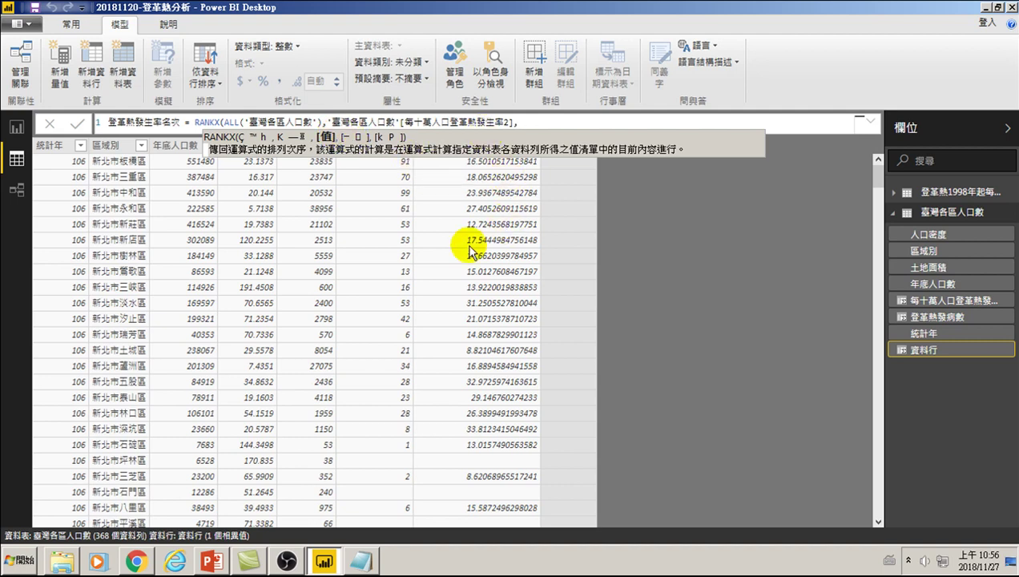
Leave the third argument empty and close RANKX with order 0 for ascending ranking.
text(,)
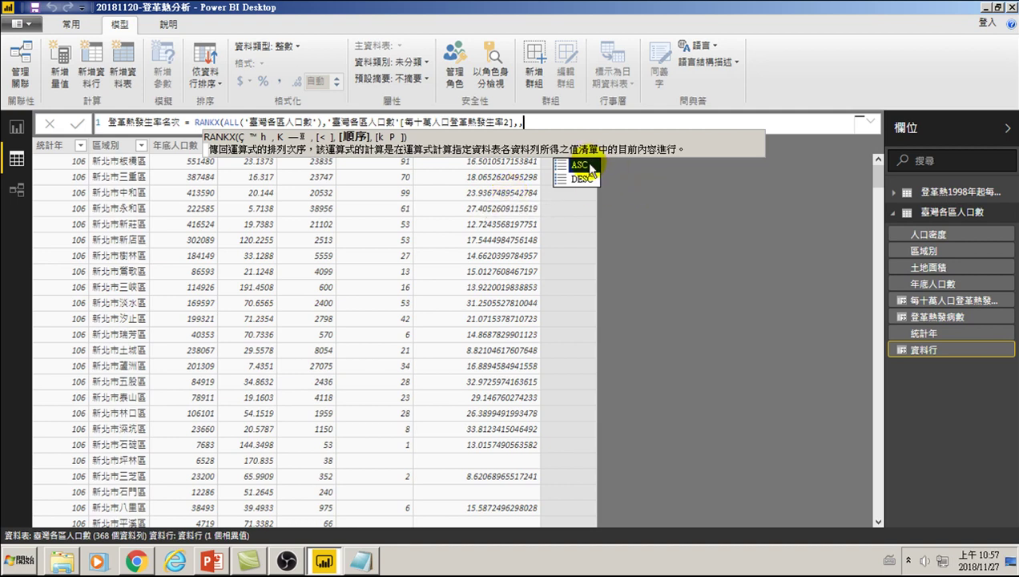
key(Down)
text(0)
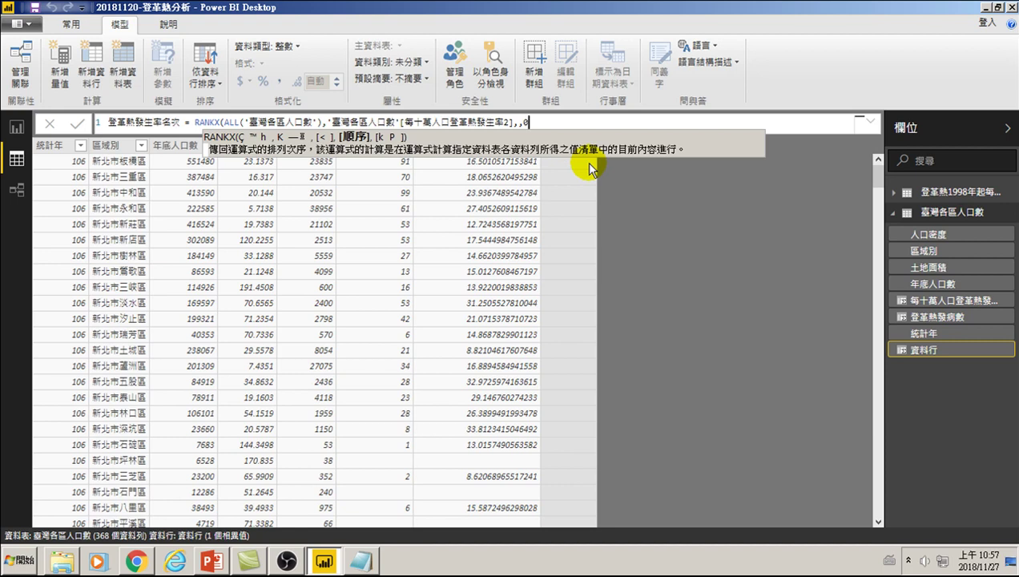
text())
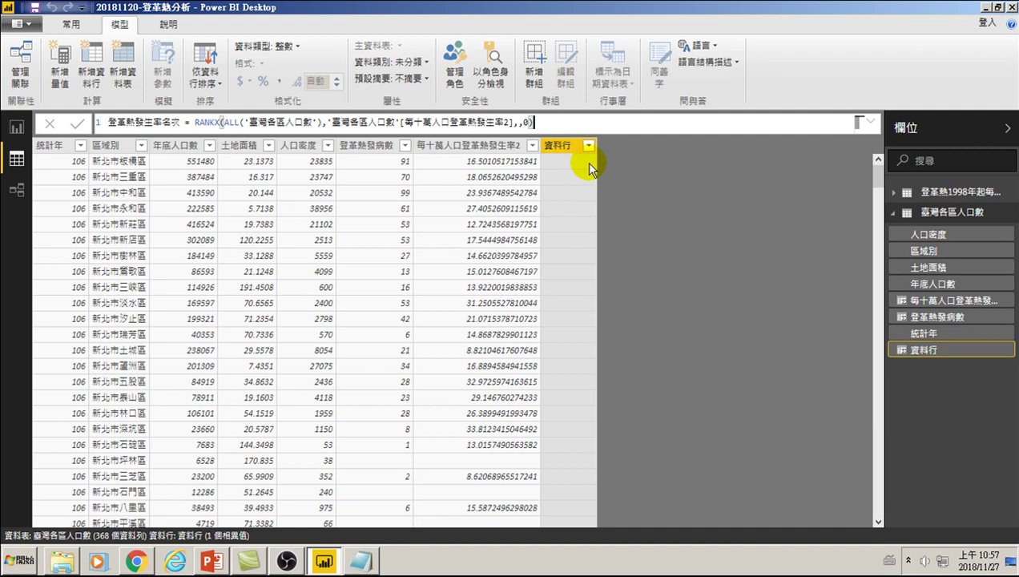
Commit the RANKX formula so the column shows ranks such as 206, 194 and 150.
key(Return)
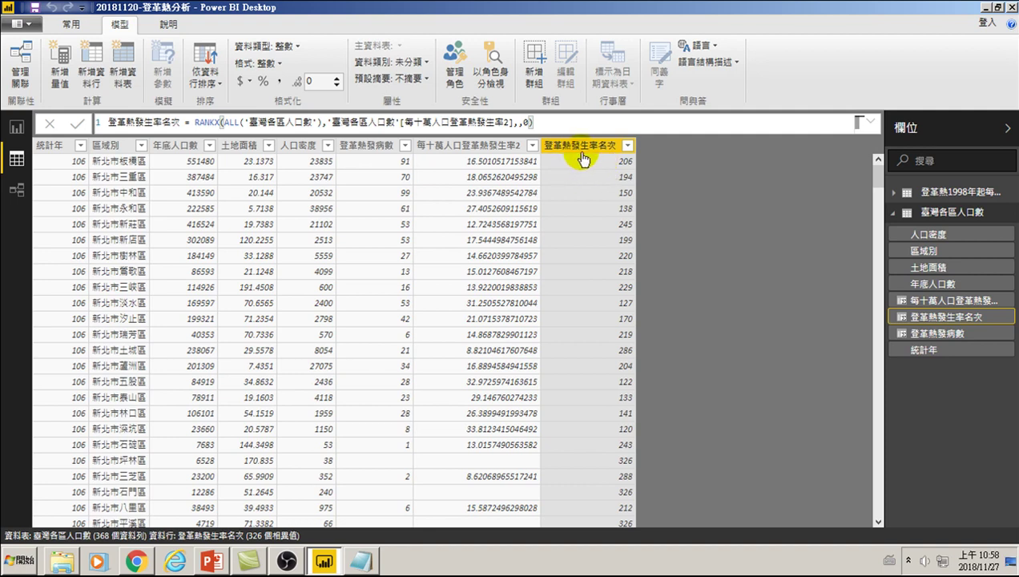
Sort the table ascending by 登革熱發生率名次 and select the 每十萬人口登革熱發生率2 column.
click(628, 145)
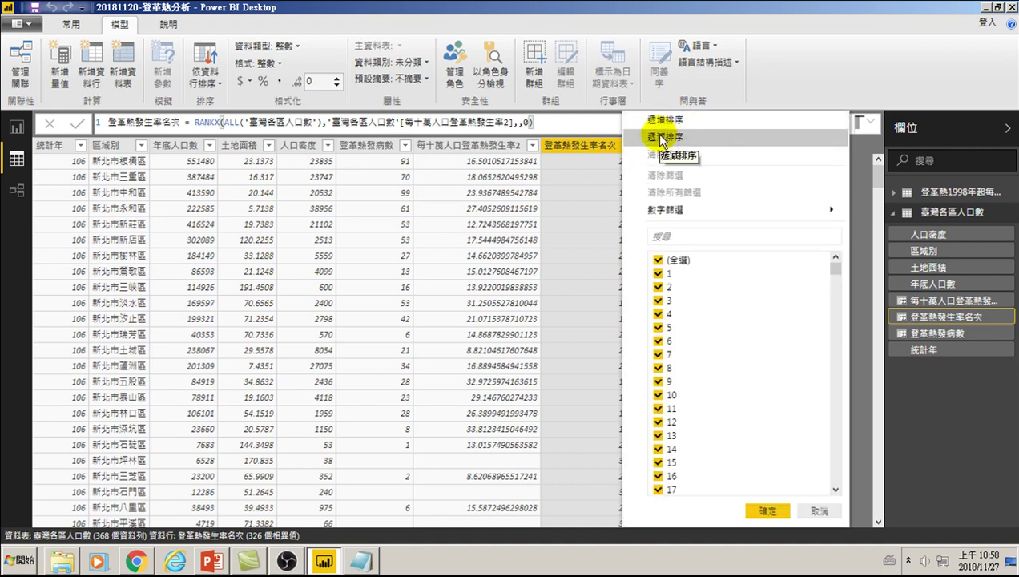
click(667, 120)
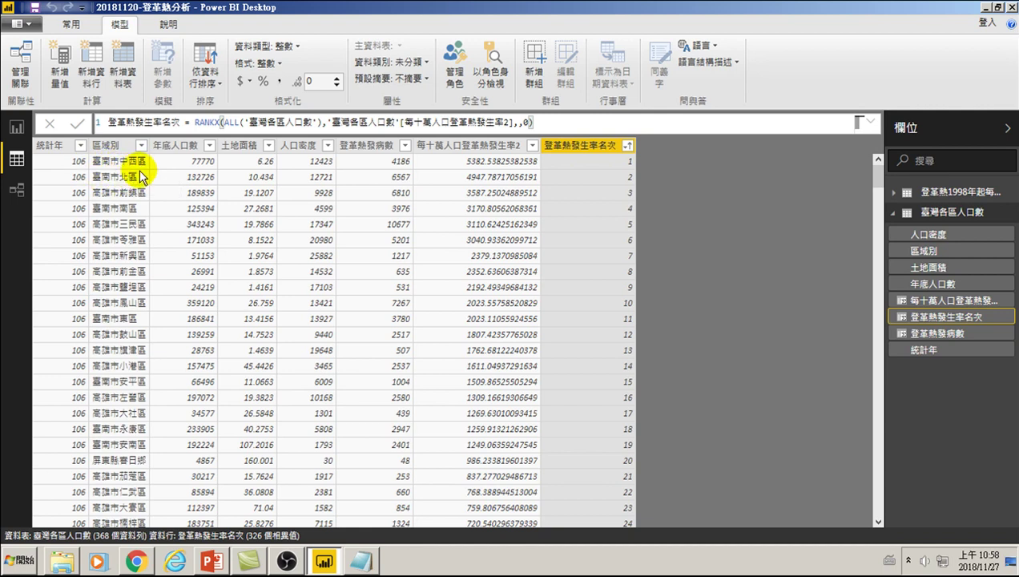
click(485, 153)
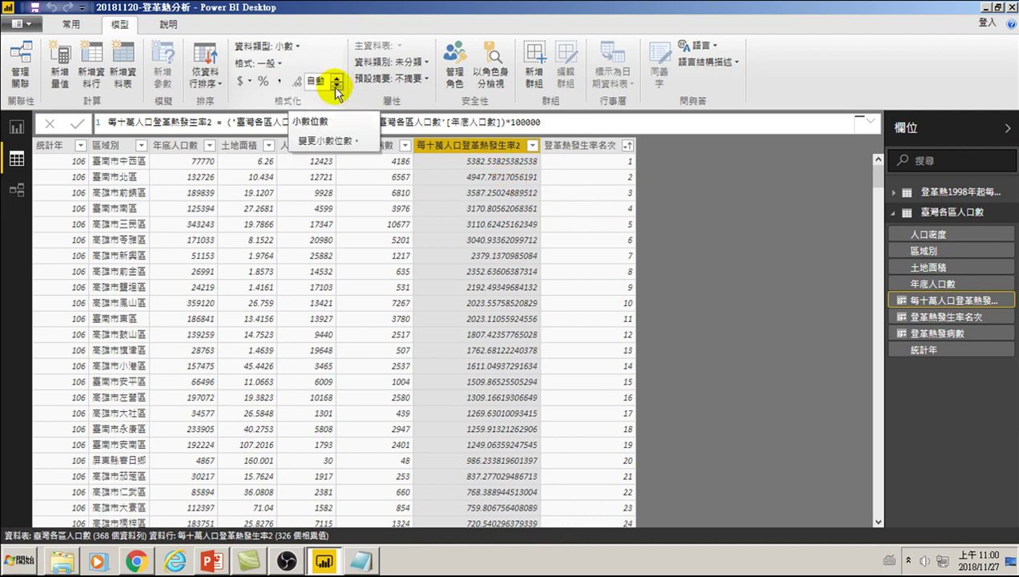
Format 每十萬人口登革熱發生率2 with thousands separators and 0 decimal places.
click(279, 81)
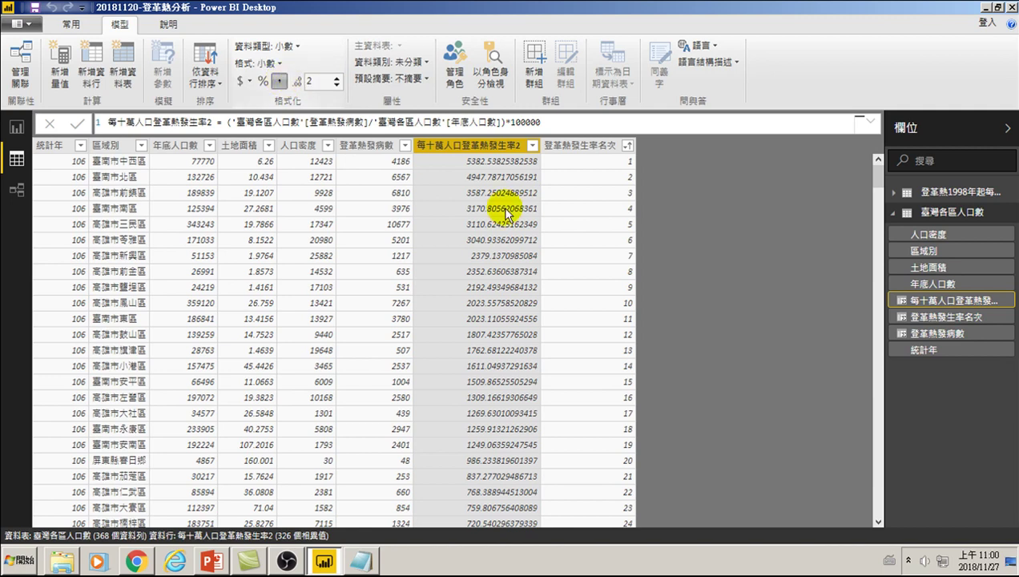
click(336, 85)
click(336, 85)
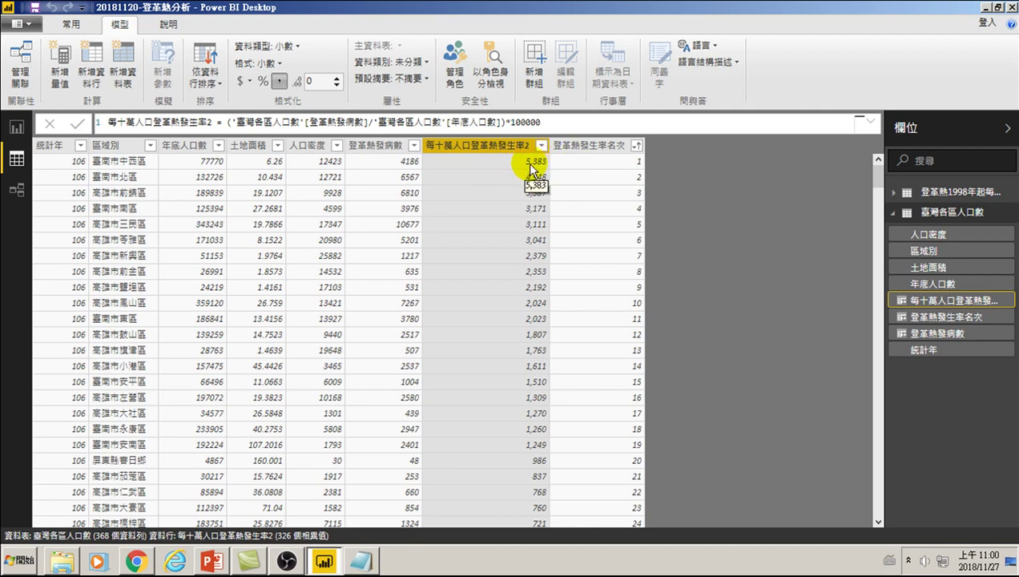
click(605, 150)
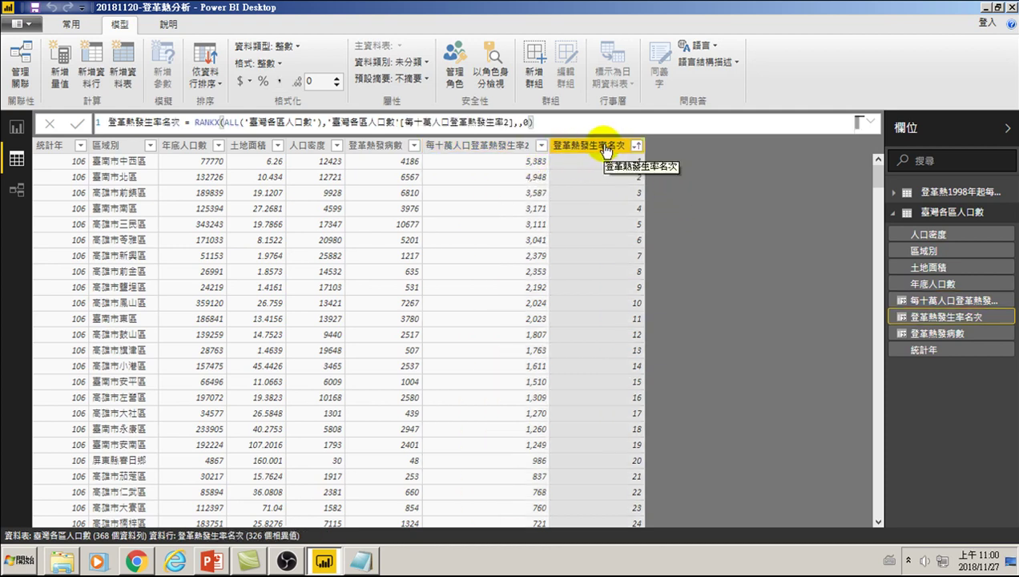